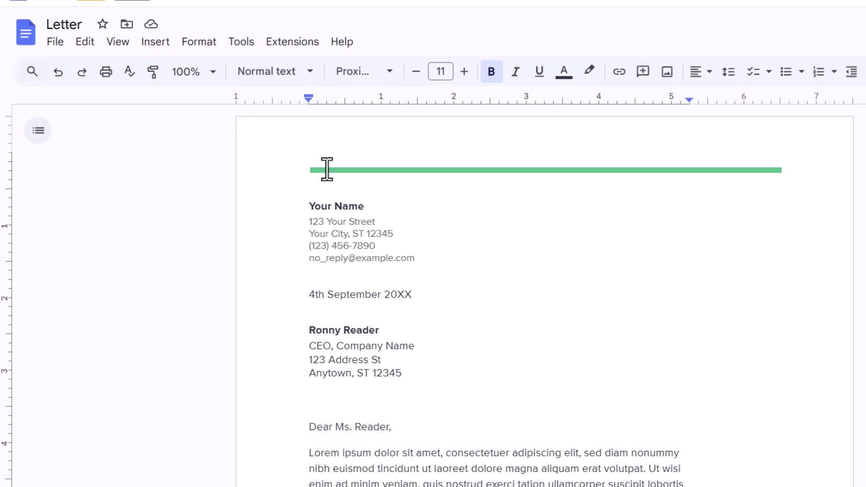
Start a new blank drawing from the Insert menu's Drawing option.
click(160, 38)
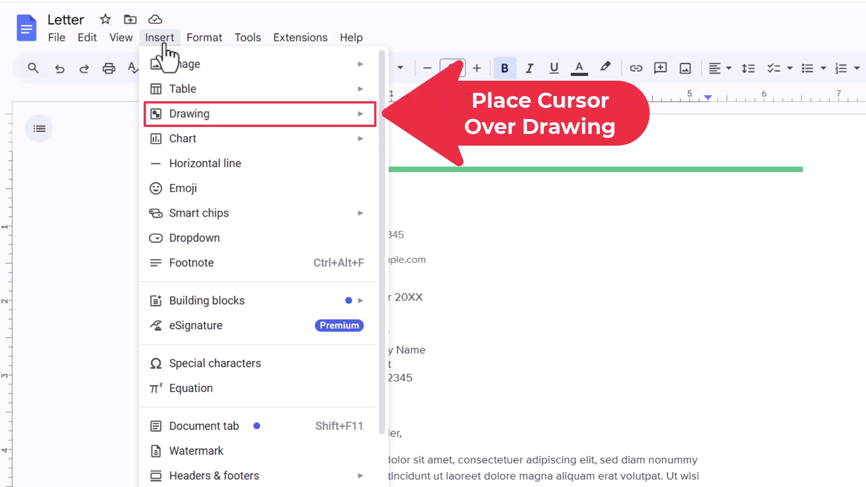
mouse_move(221, 117)
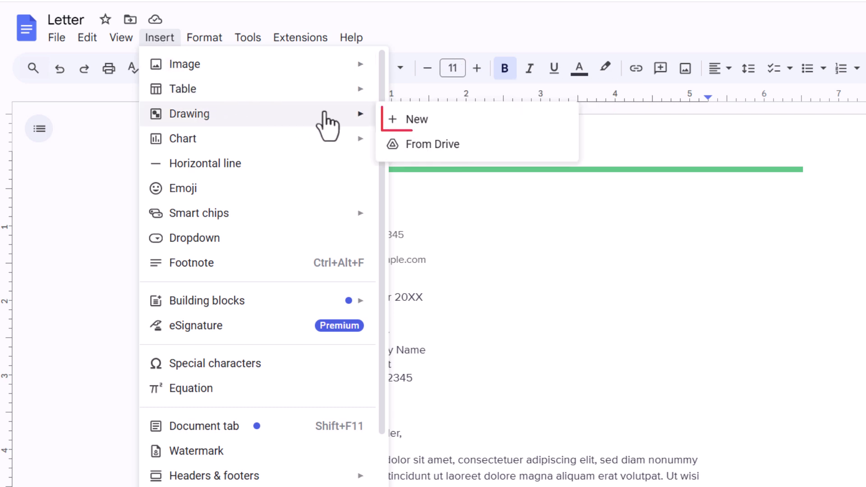
click(451, 119)
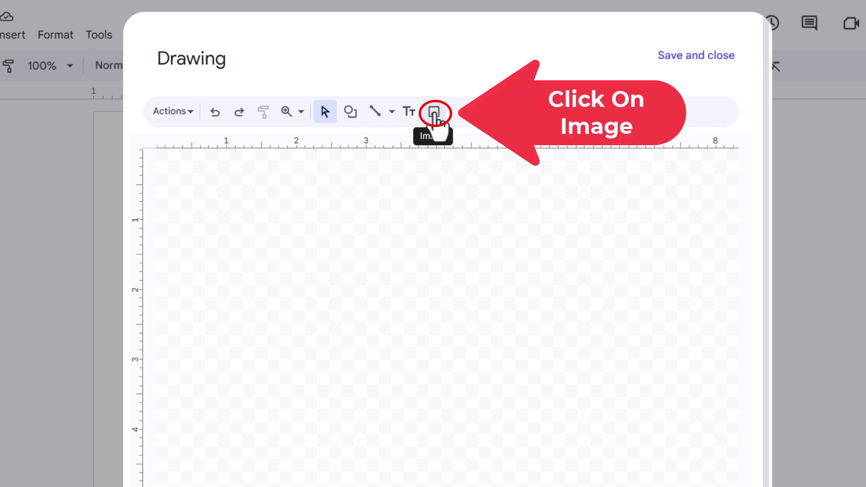
Upload circle.png from the Backup Pics folder onto the drawing canvas.
click(434, 116)
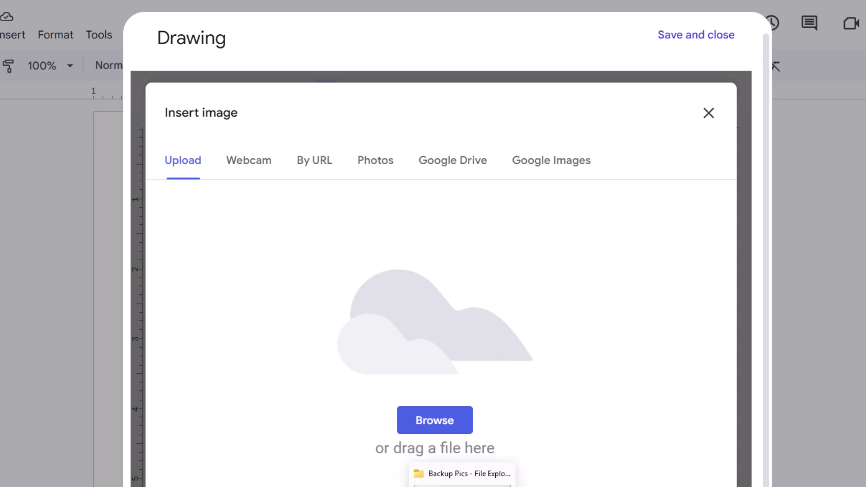
click(462, 474)
drag(697, 196, 771, 157)
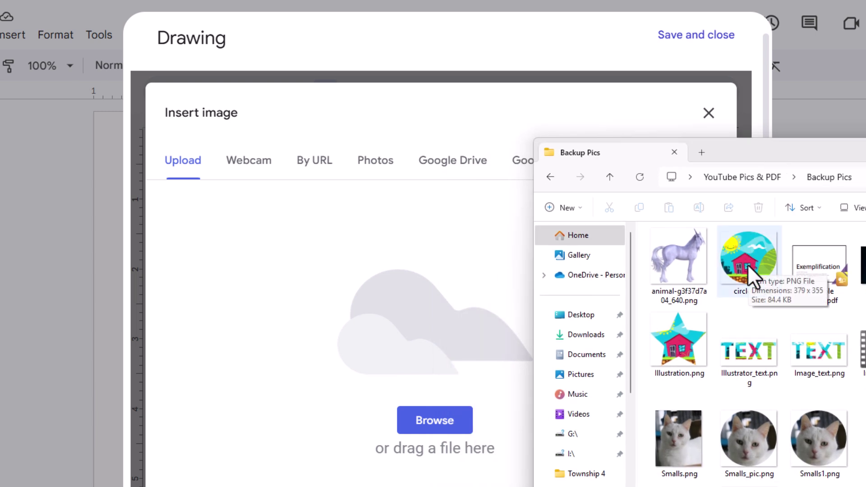
mouse_move(748, 264)
mouse_down()
mouse_move(526, 279)
mouse_move(432, 303)
mouse_up()
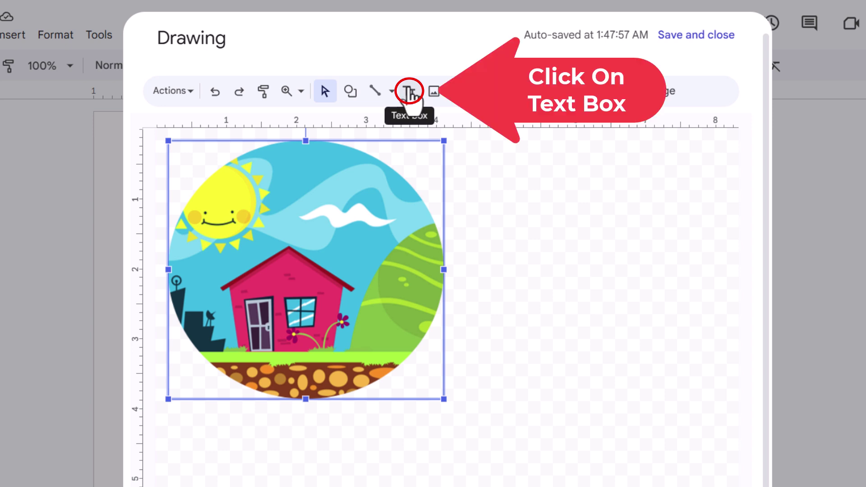
Draw a text box over the picture's sun, type 'HELLO THERE' and select it.
click(410, 92)
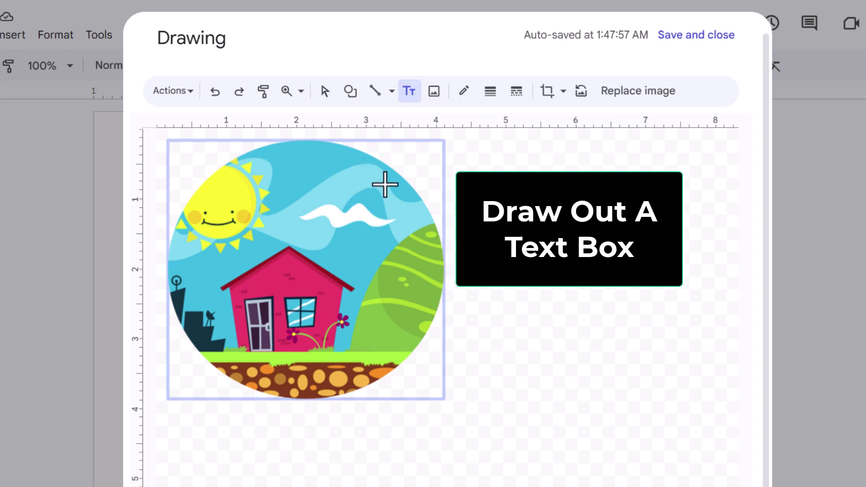
drag(391, 183, 196, 252)
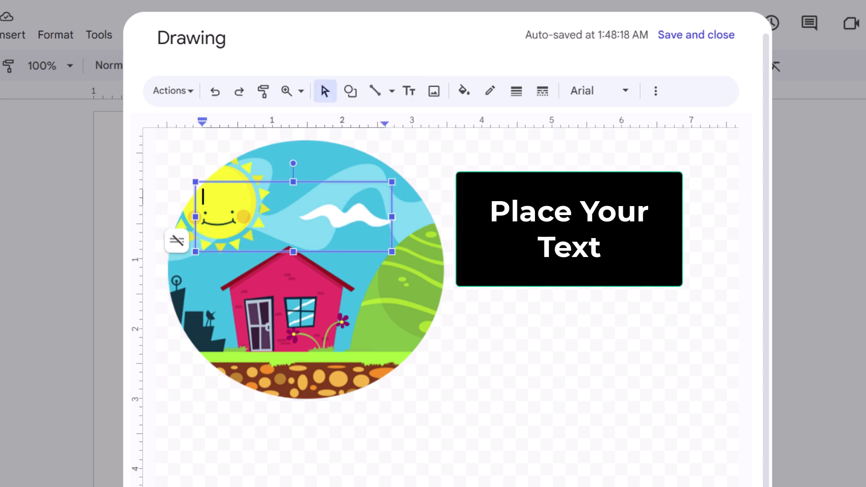
text(HEL)
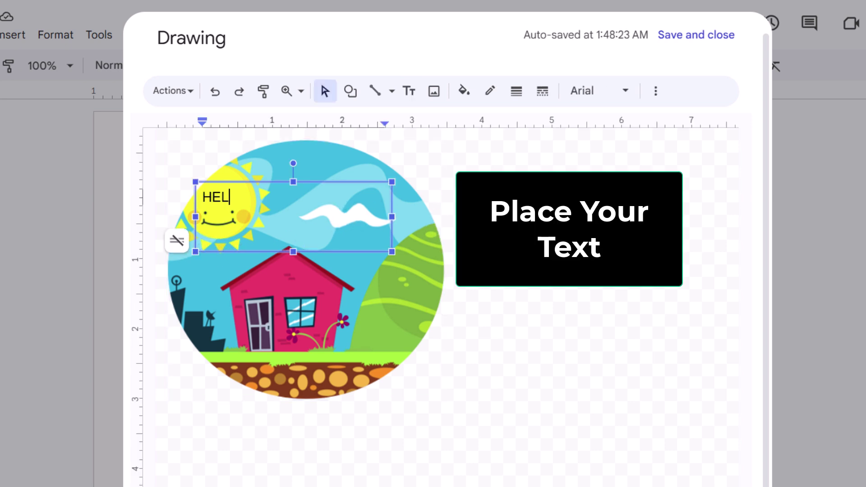
text(LO THERE)
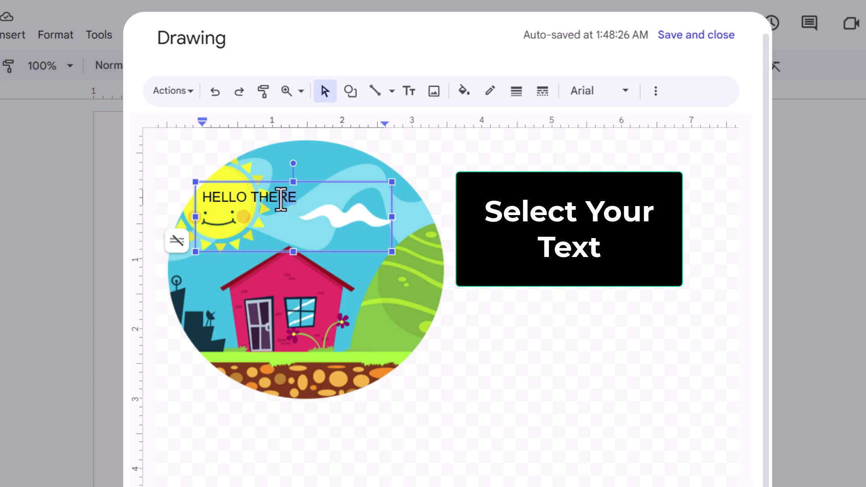
drag(302, 201, 206, 199)
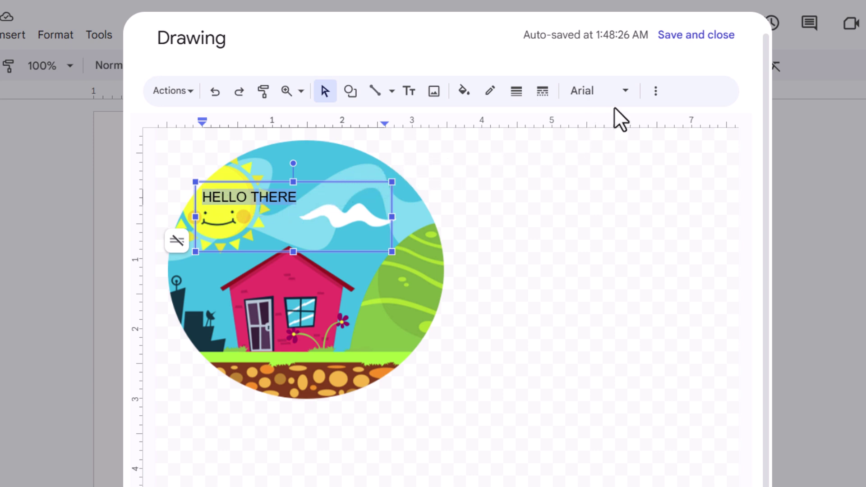
Make HELLO THERE bold at size 26 and slide its text box right across the picture.
click(625, 93)
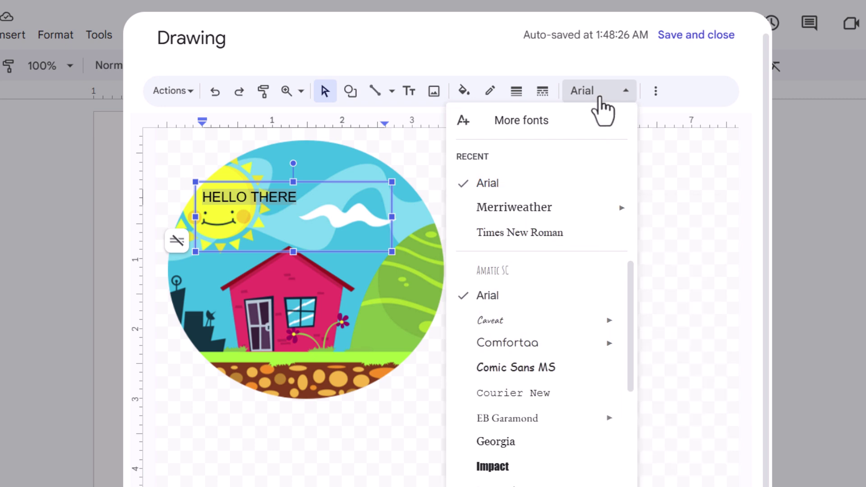
click(592, 66)
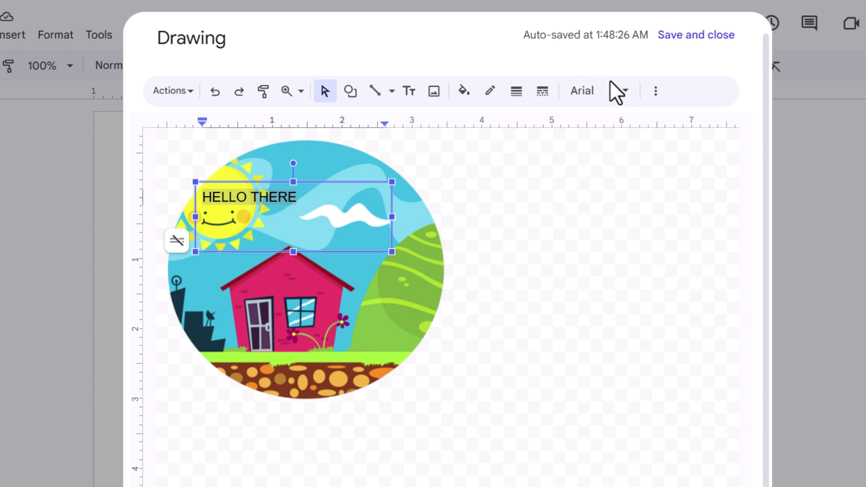
click(657, 91)
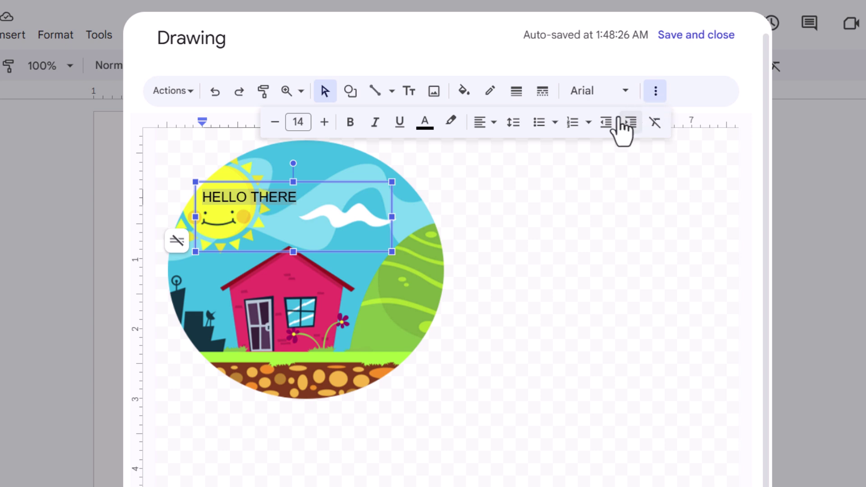
click(352, 125)
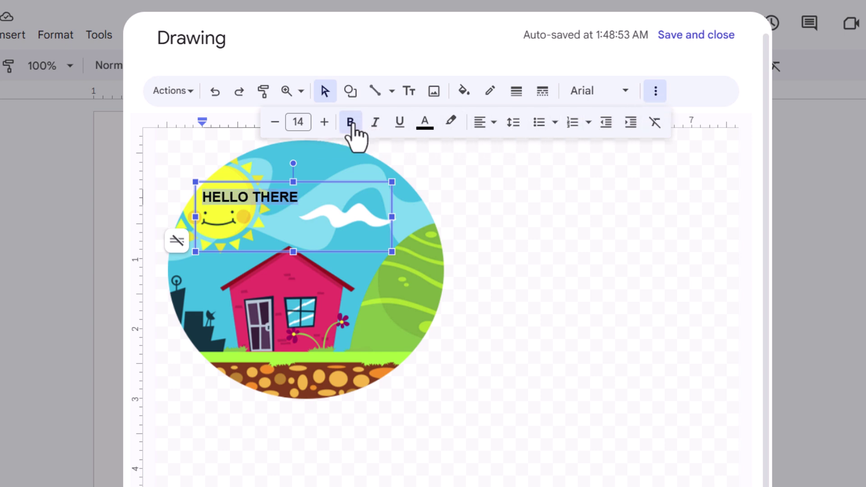
click(324, 123)
click(324, 122)
click(324, 123)
click(324, 123)
click(324, 123)
click(324, 122)
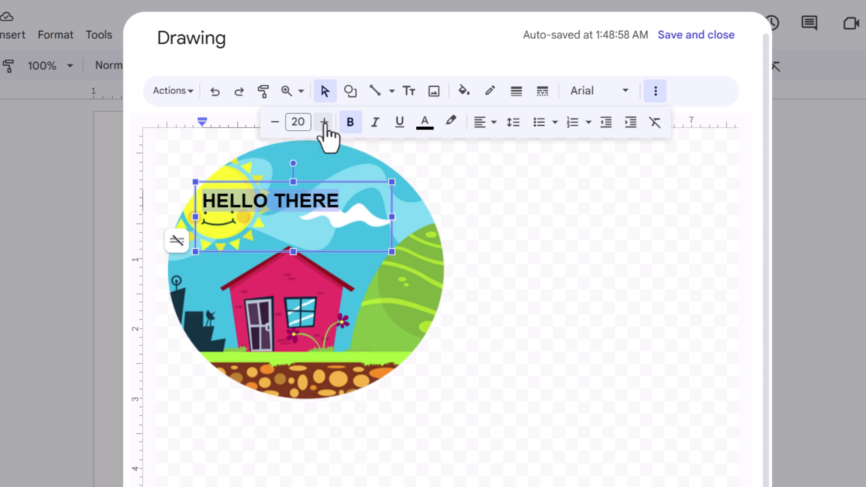
click(324, 122)
click(324, 122)
click(324, 123)
click(324, 123)
click(324, 123)
click(324, 122)
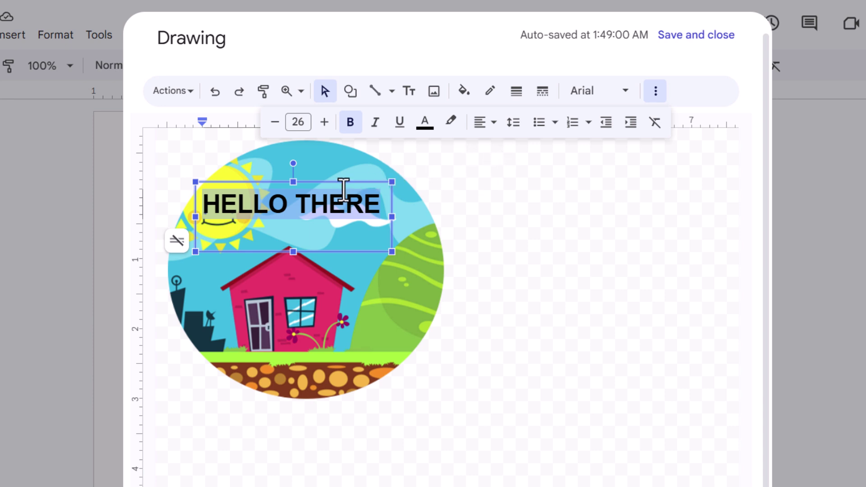
drag(358, 181, 405, 185)
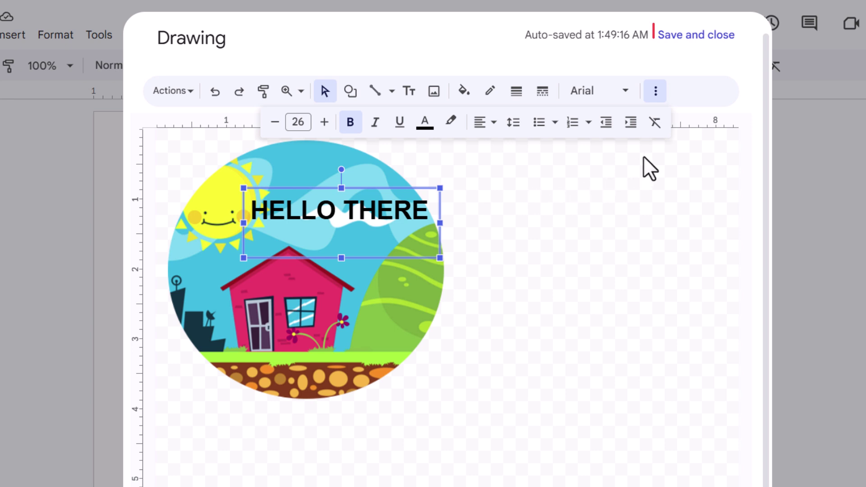
Save the drawing into the letter and open All image options for it.
click(709, 42)
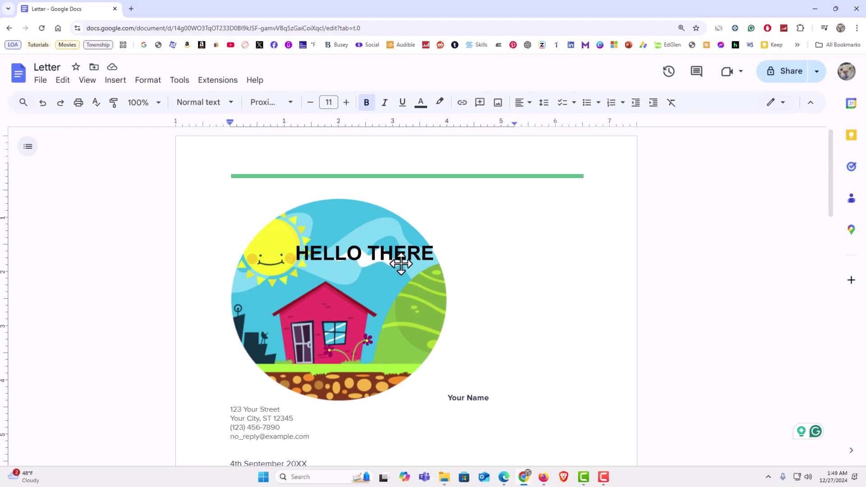
click(401, 267)
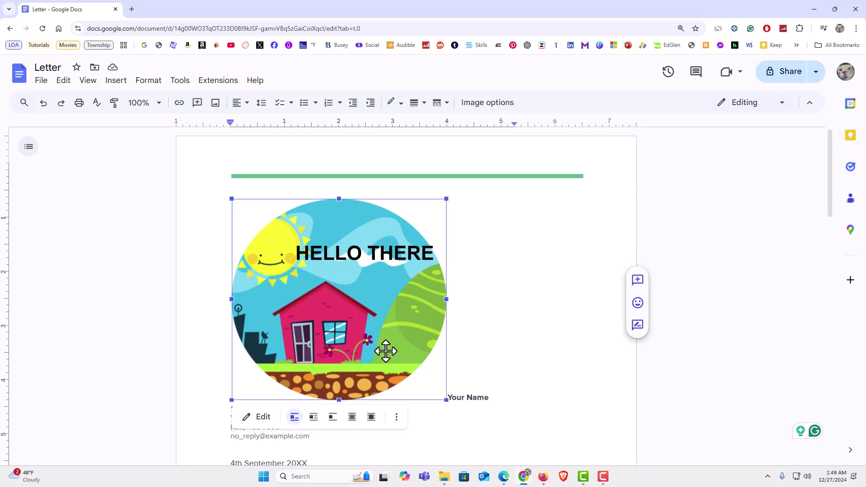
click(396, 418)
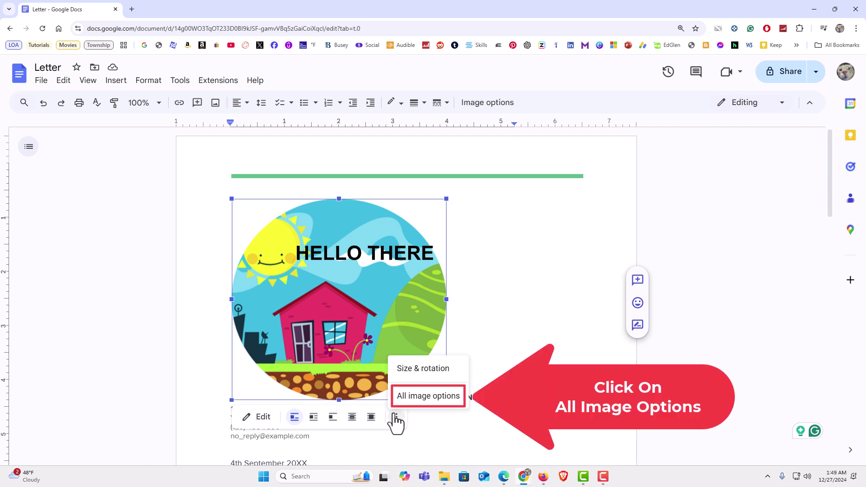
click(413, 397)
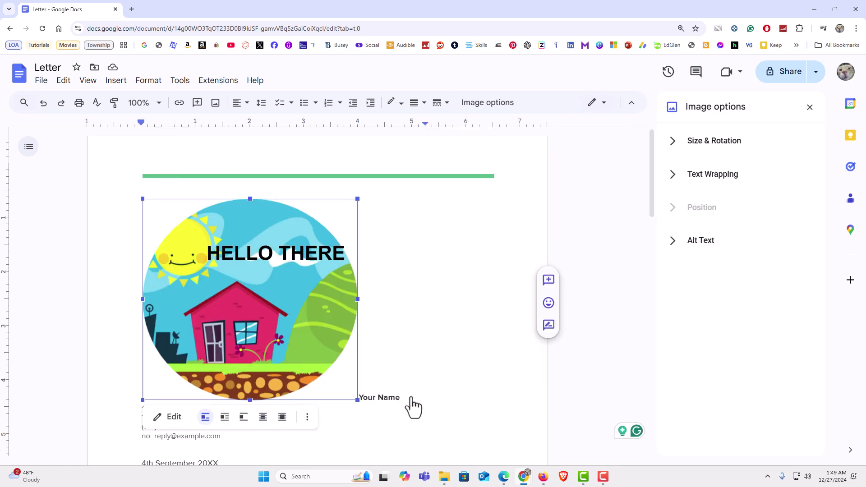
Set the picture to In front of text, shrink it, and place it beside the sender's address.
click(672, 179)
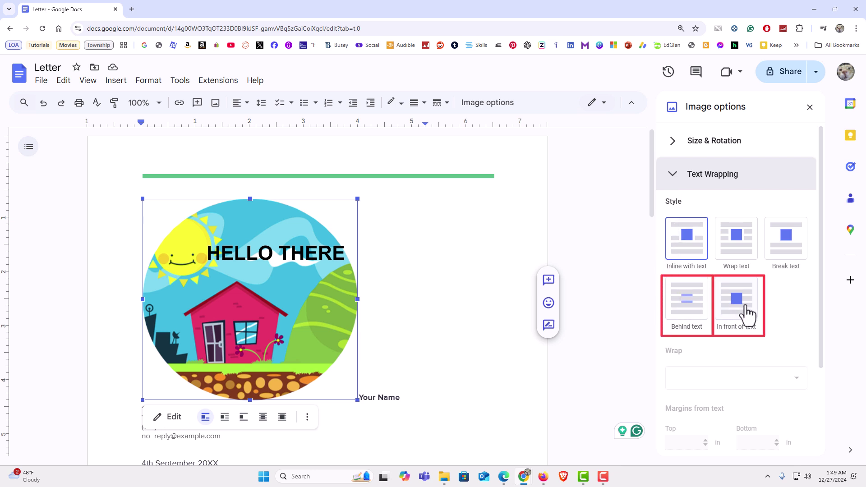
click(747, 312)
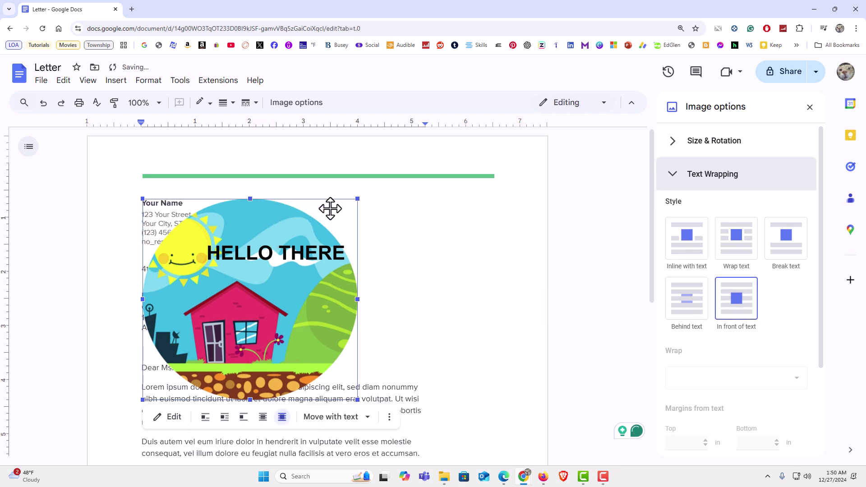
drag(358, 199, 259, 291)
drag(231, 321, 412, 238)
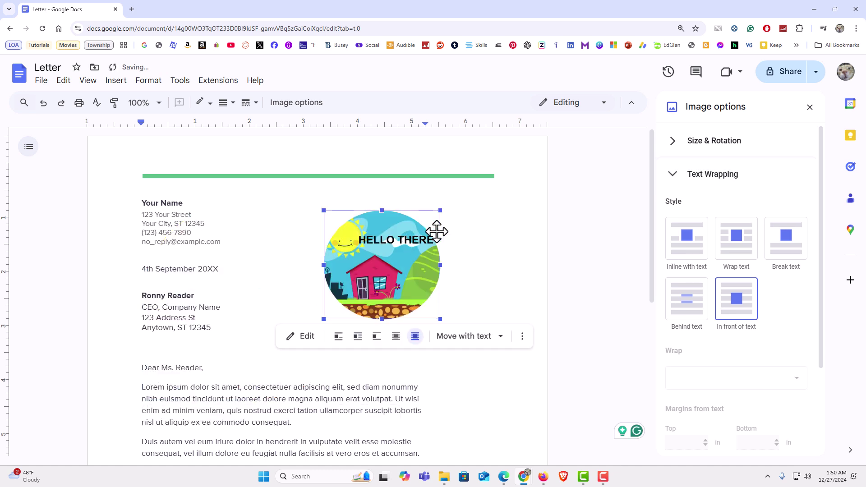
drag(445, 209, 470, 199)
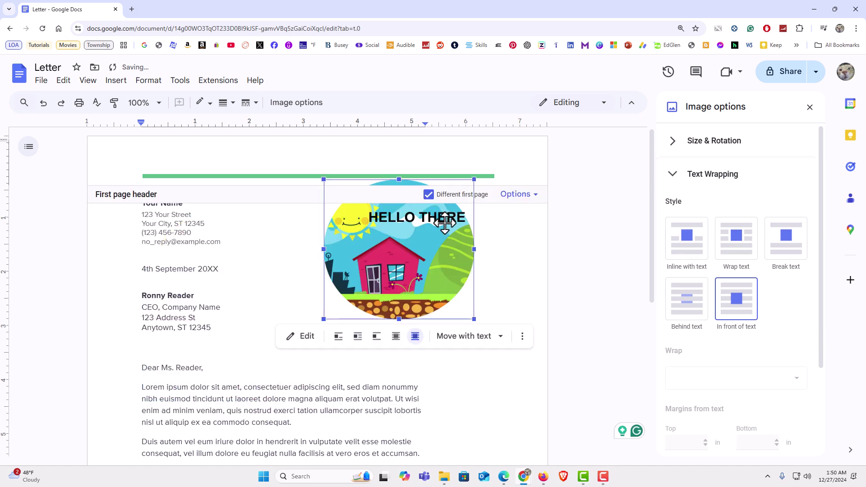
drag(478, 239, 457, 254)
click(485, 253)
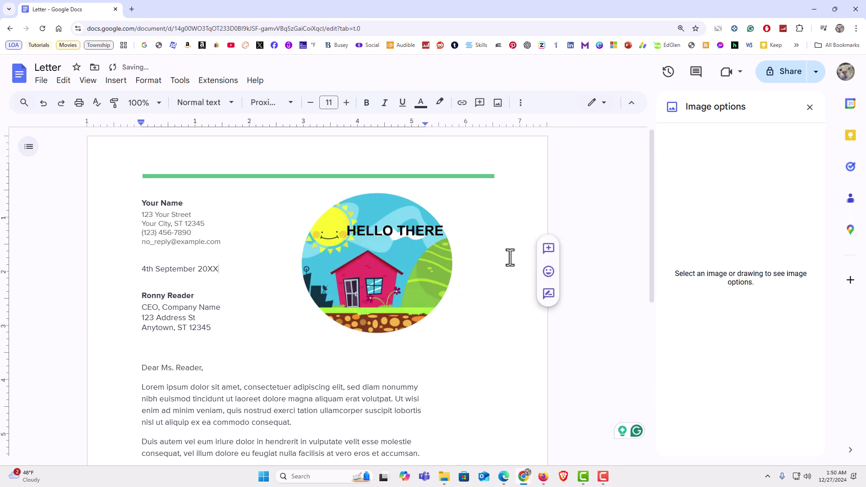